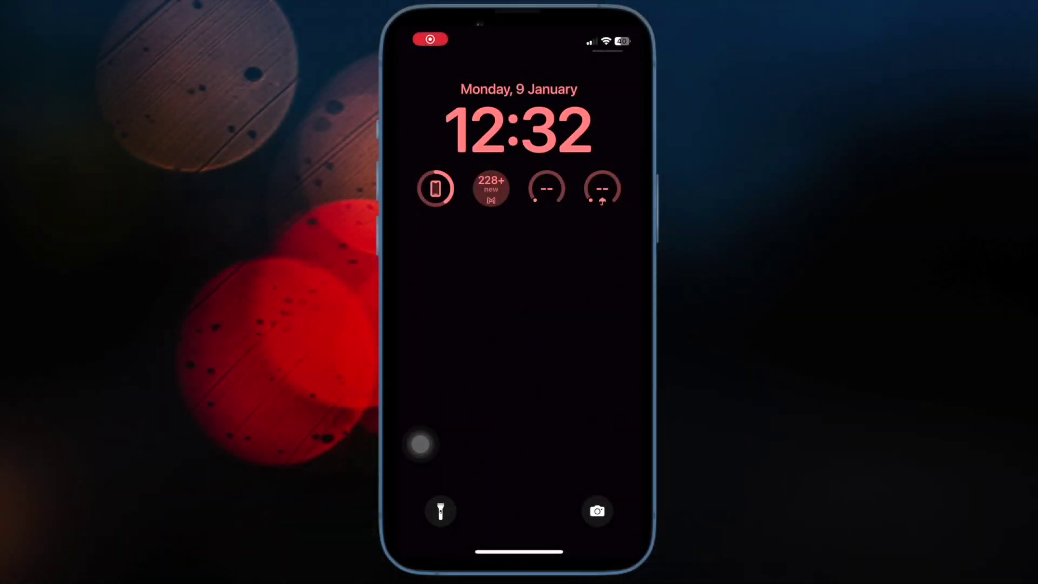
- Enter Customize > Lock Screen and start editing the widget row under the clock
click(421, 444)
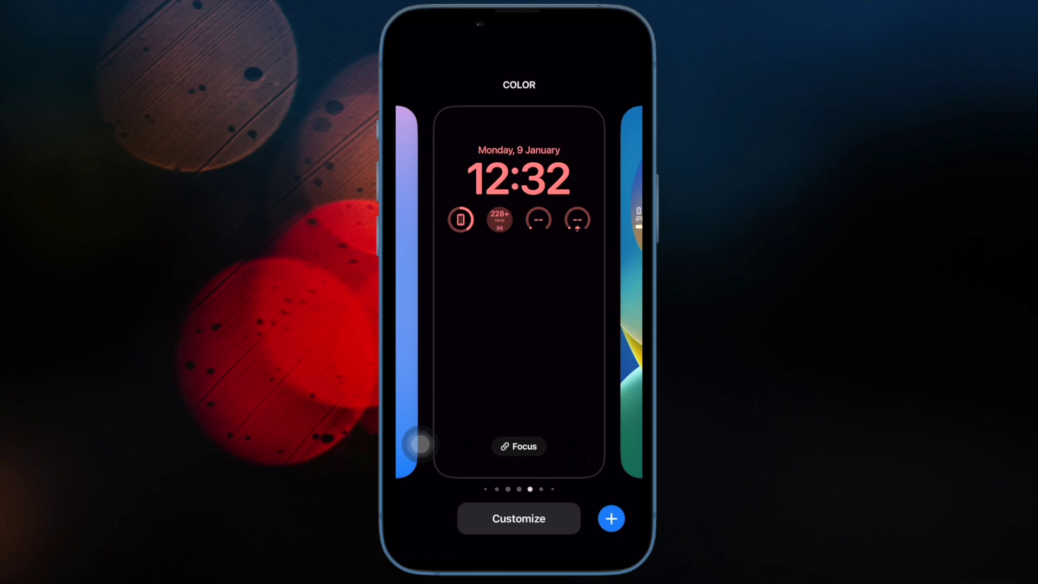
click(519, 519)
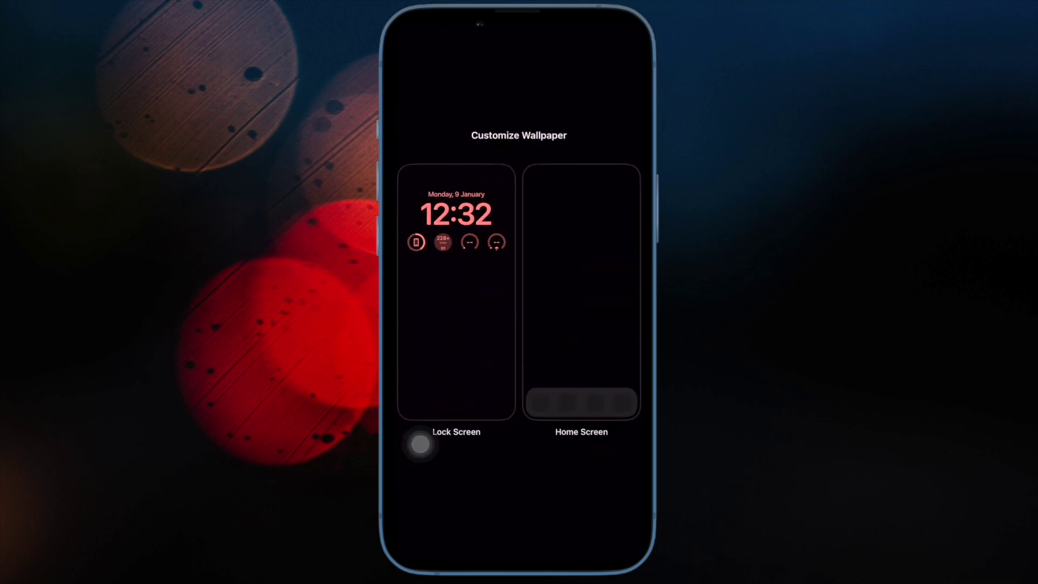
click(457, 292)
click(519, 190)
- Remove two widgets, then add the 228+ mail, battery and two weather gauge widgets
click(527, 168)
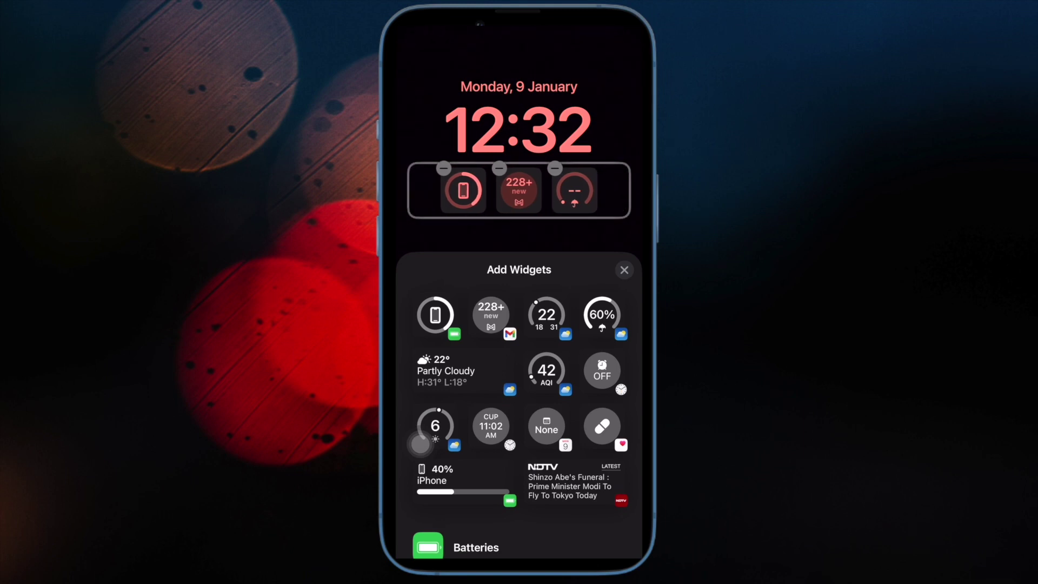
click(549, 168)
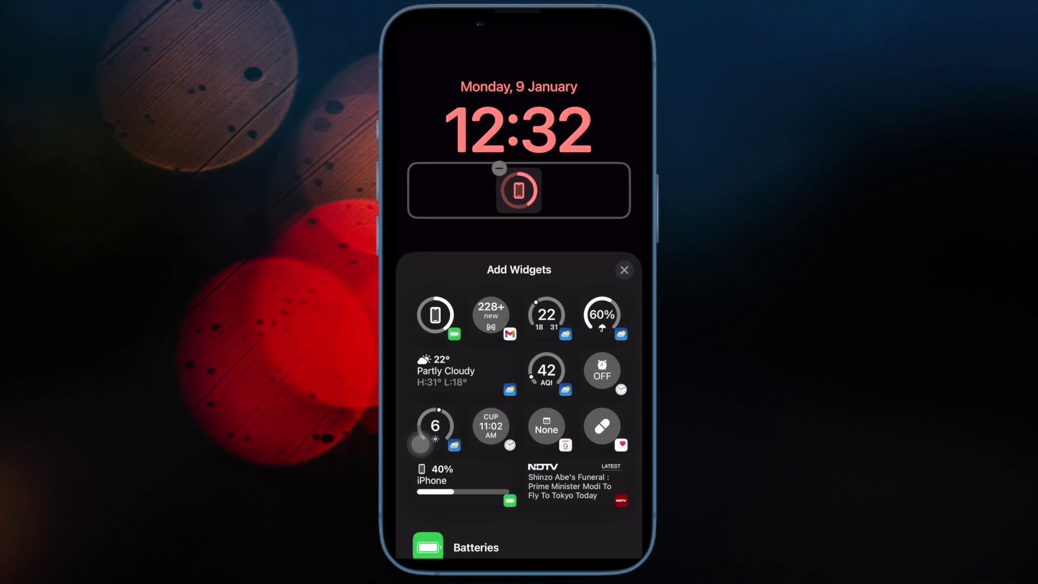
click(490, 315)
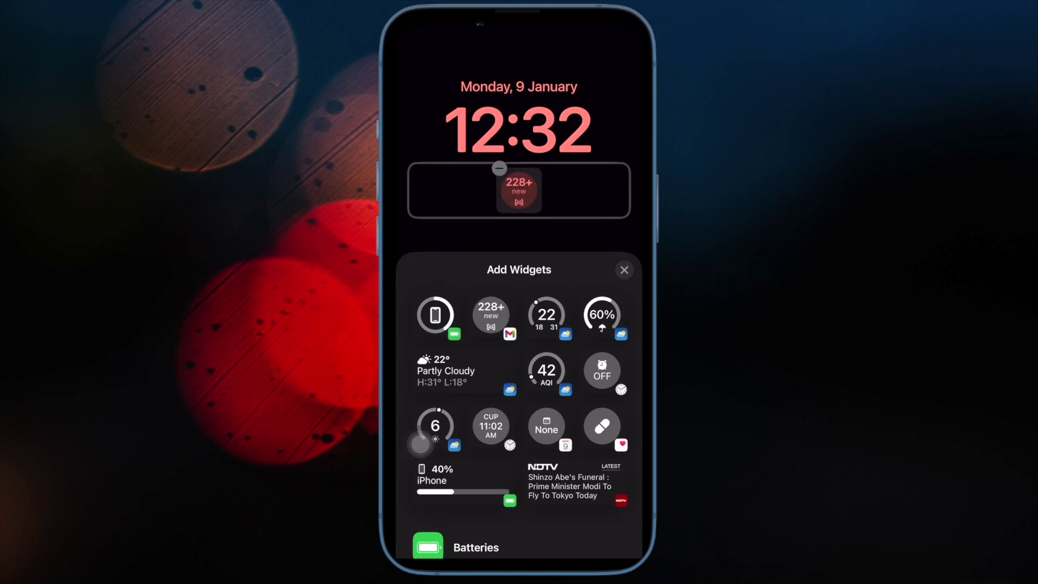
click(435, 315)
click(602, 316)
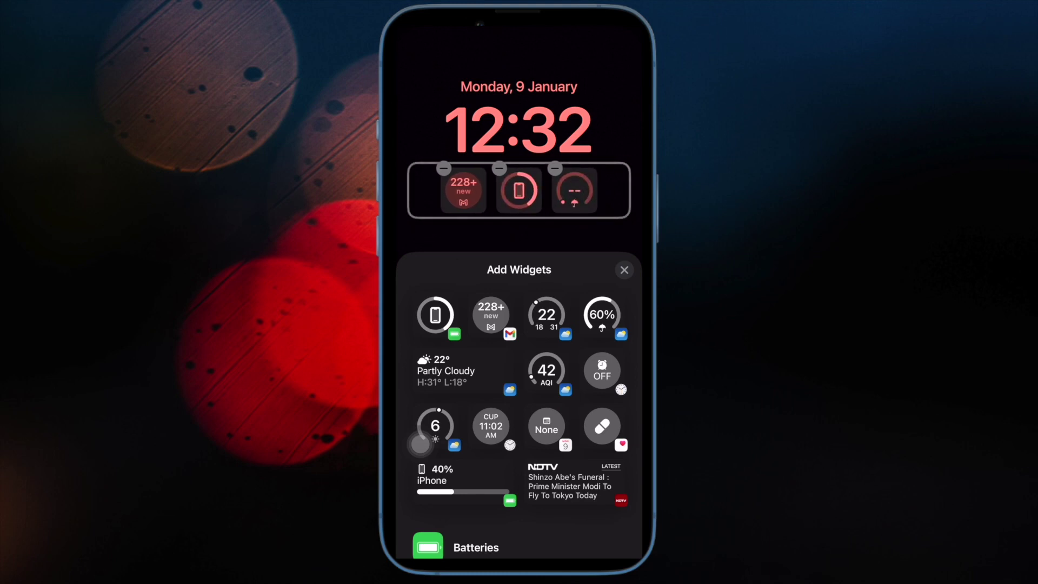
click(422, 442)
scroll(421, 442, down, 5)
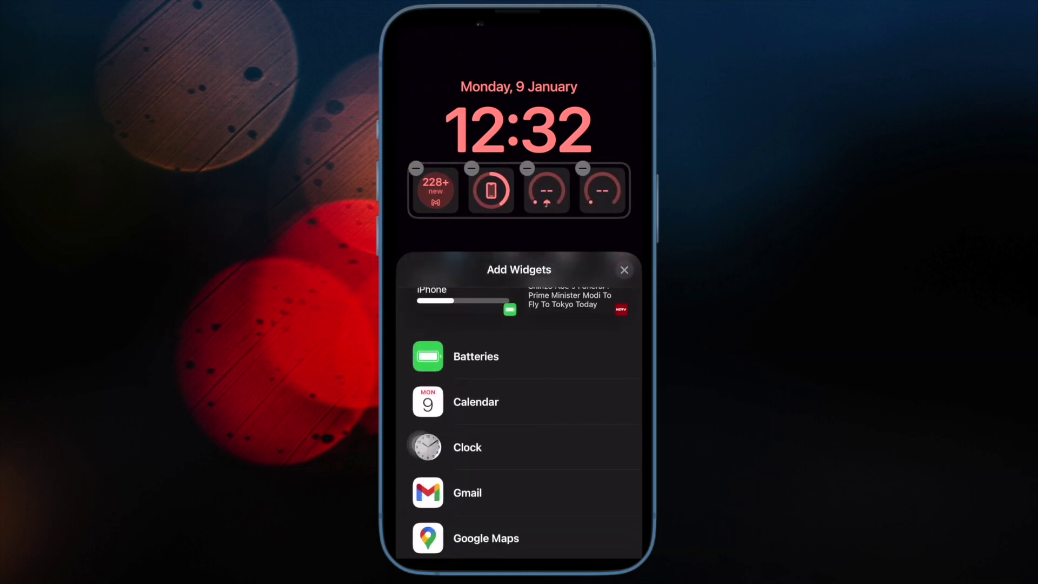
scroll(422, 442, down, 5)
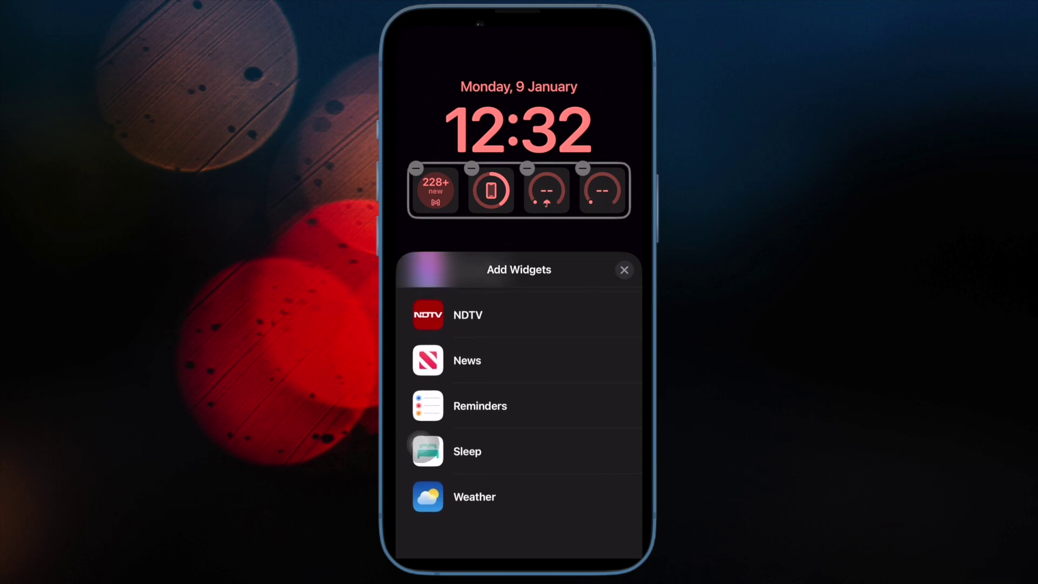
scroll(420, 447, up, 3)
scroll(420, 446, up, 3)
scroll(420, 446, up, 3)
scroll(420, 444, up, 3)
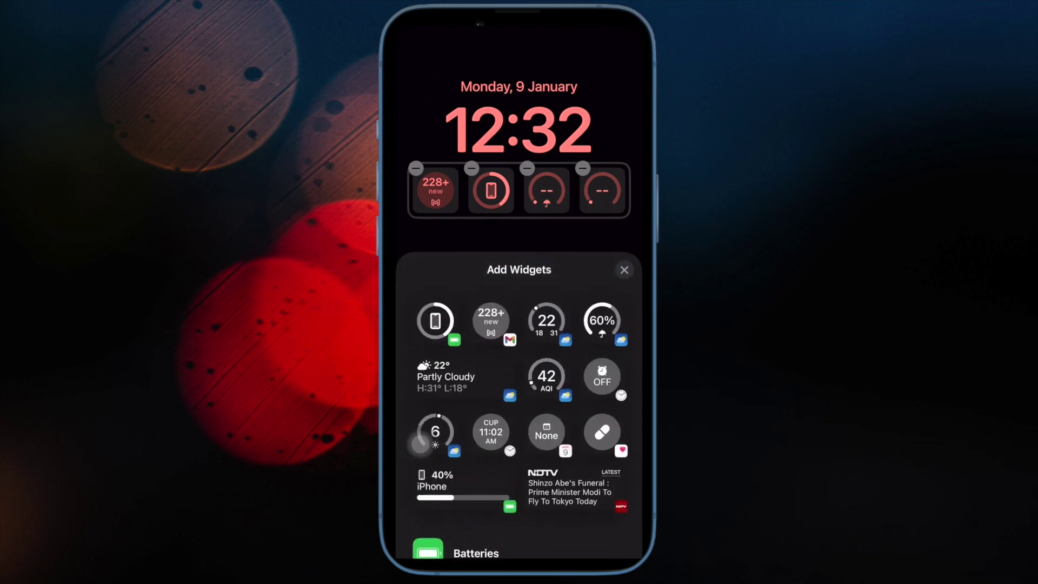
scroll(421, 444, up, 3)
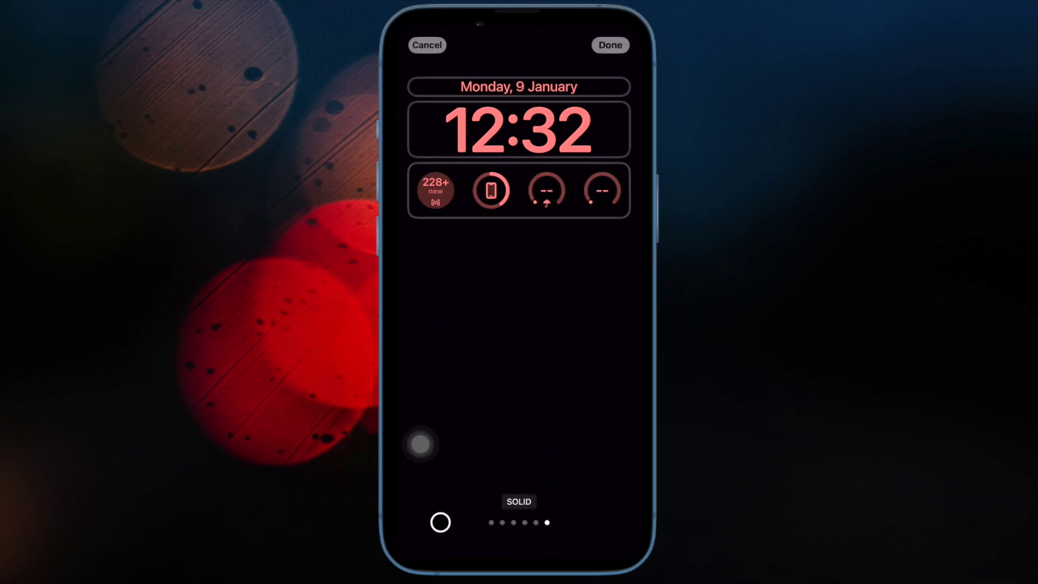
- Bring up the clock's Font & Color options and try pink, salmon, peach and pale yellow
click(519, 130)
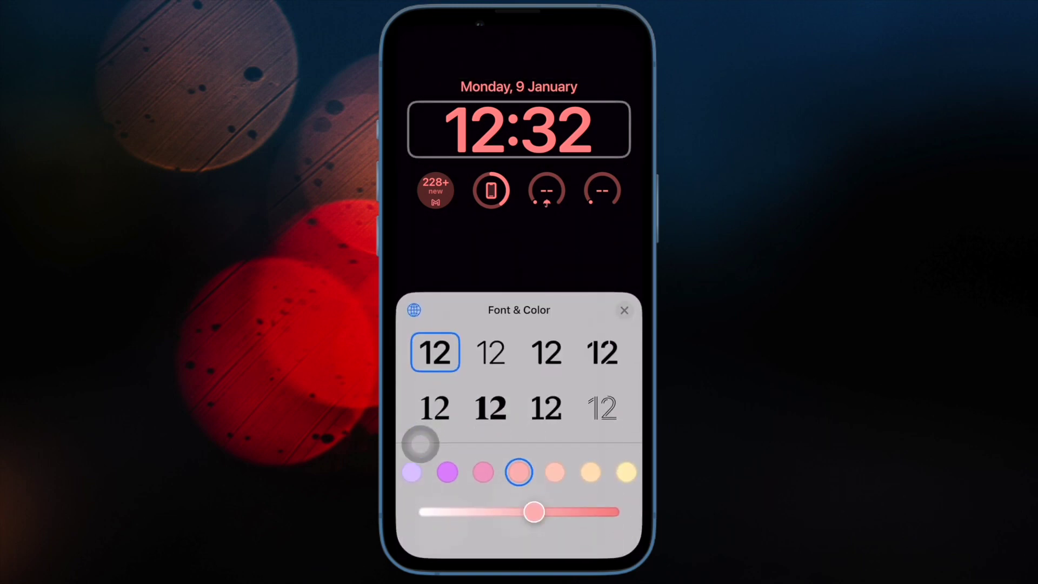
click(483, 472)
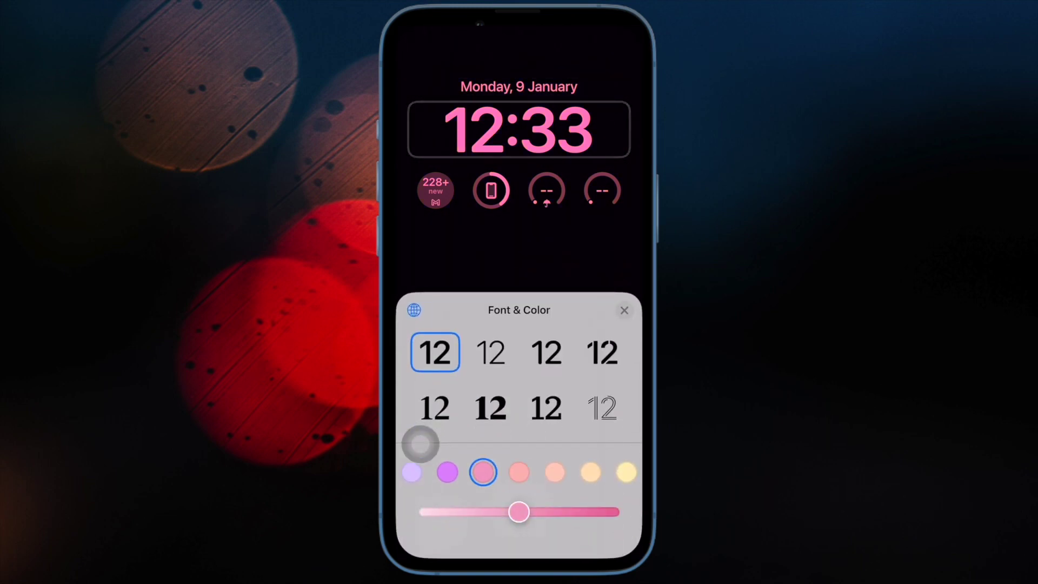
click(519, 472)
click(555, 472)
click(590, 472)
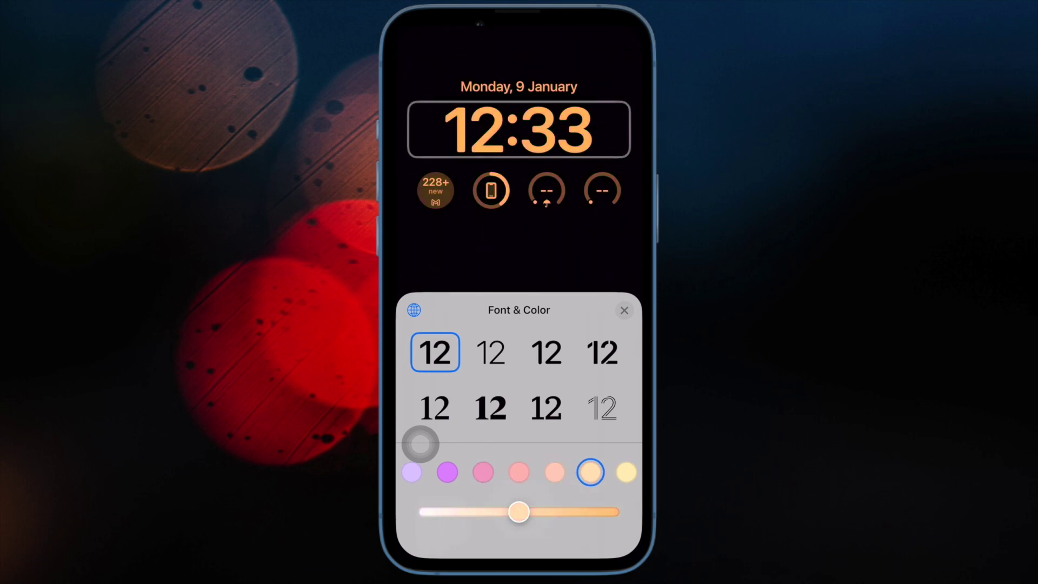
- Try Arabic Indic and Devanagari numerals, then return the clock to Western digits
click(415, 311)
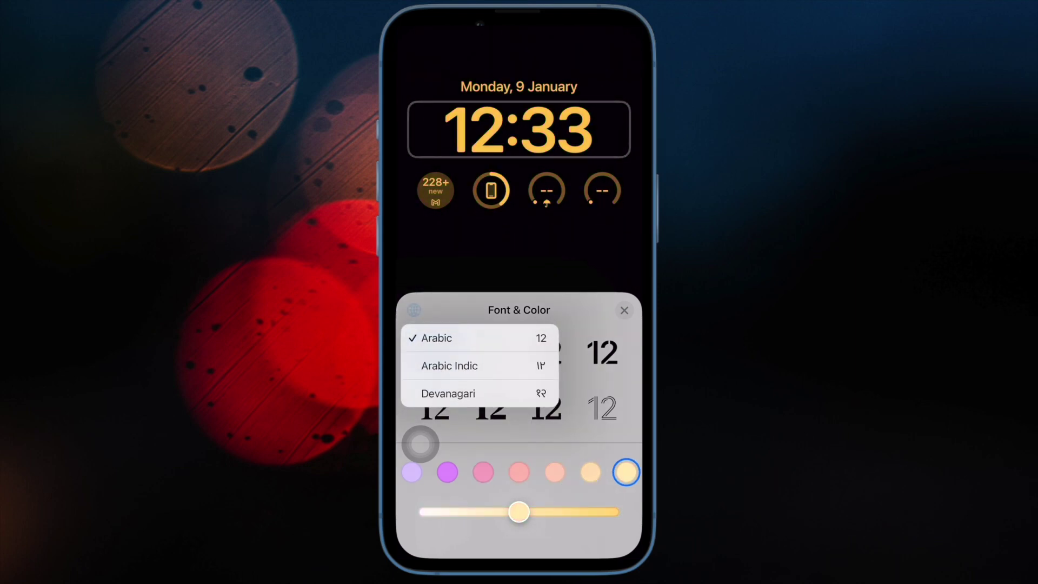
click(450, 365)
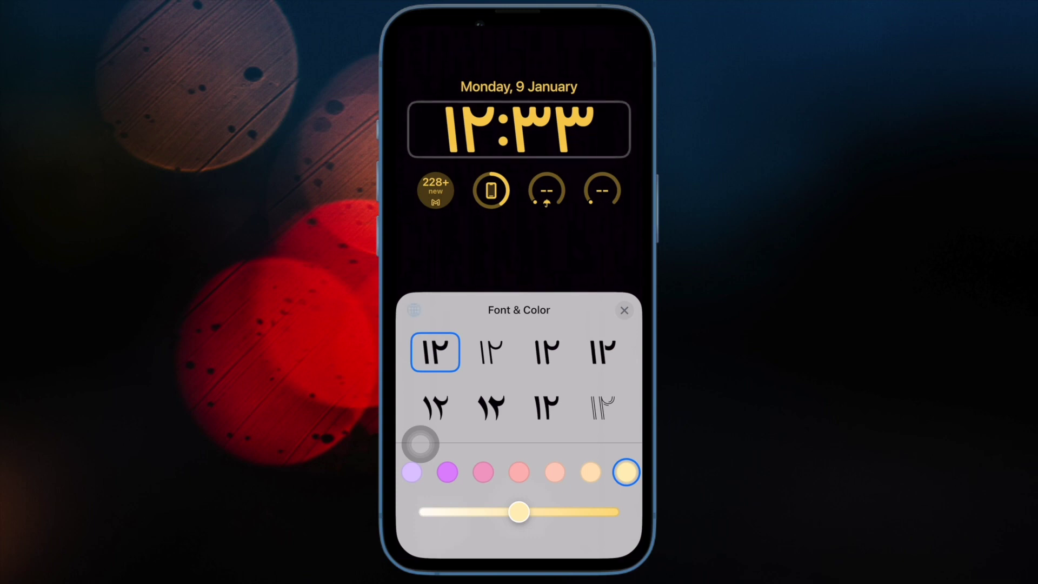
click(413, 310)
click(450, 392)
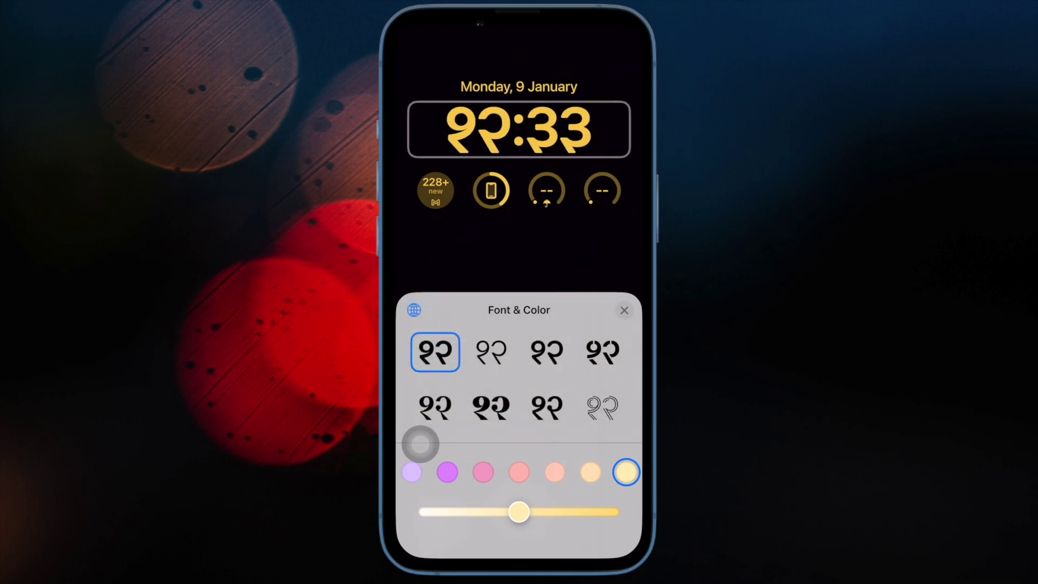
click(414, 309)
click(450, 338)
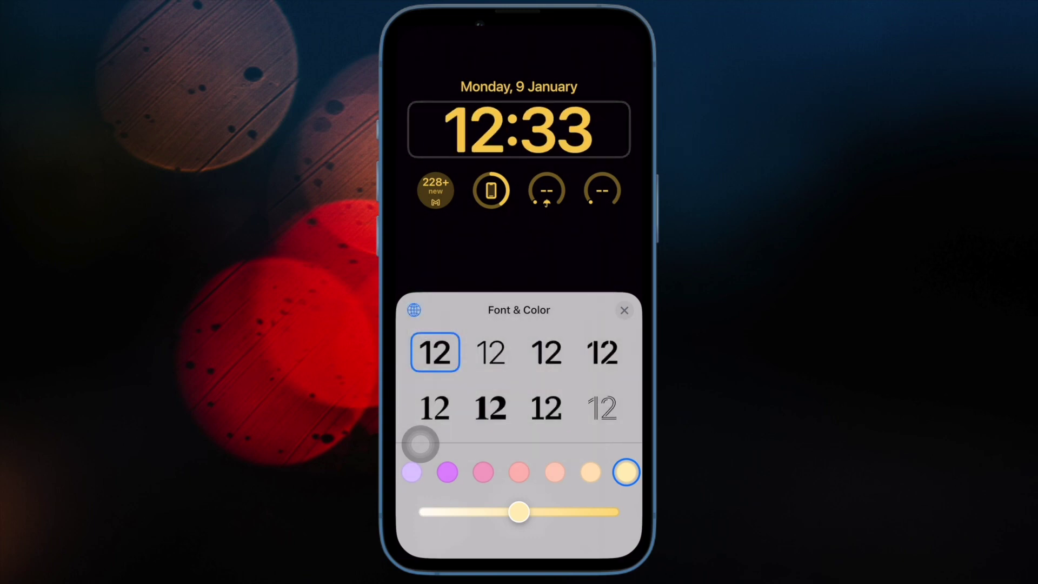
- Lighten the yellow shade and cycle through clock fonts, ending on the thin font
mouse_move(520, 511)
mouse_down()
mouse_move(471, 512)
mouse_move(595, 512)
mouse_move(466, 513)
mouse_move(568, 511)
mouse_move(480, 512)
mouse_up()
click(601, 408)
click(546, 407)
click(490, 407)
click(435, 407)
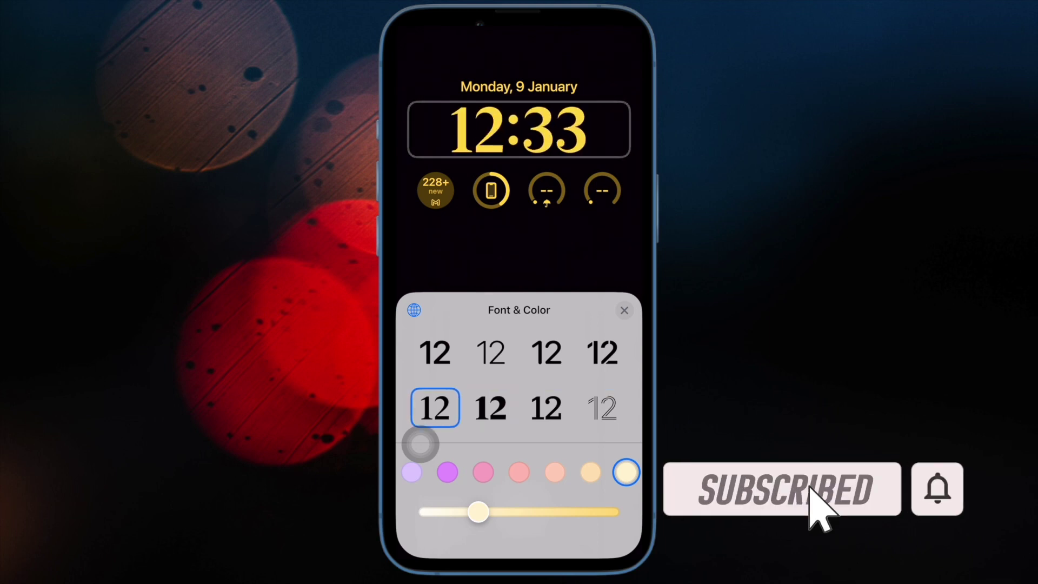
click(435, 353)
- Colour the clock purple, give it the outline font, and close Font & Color
click(491, 352)
click(447, 472)
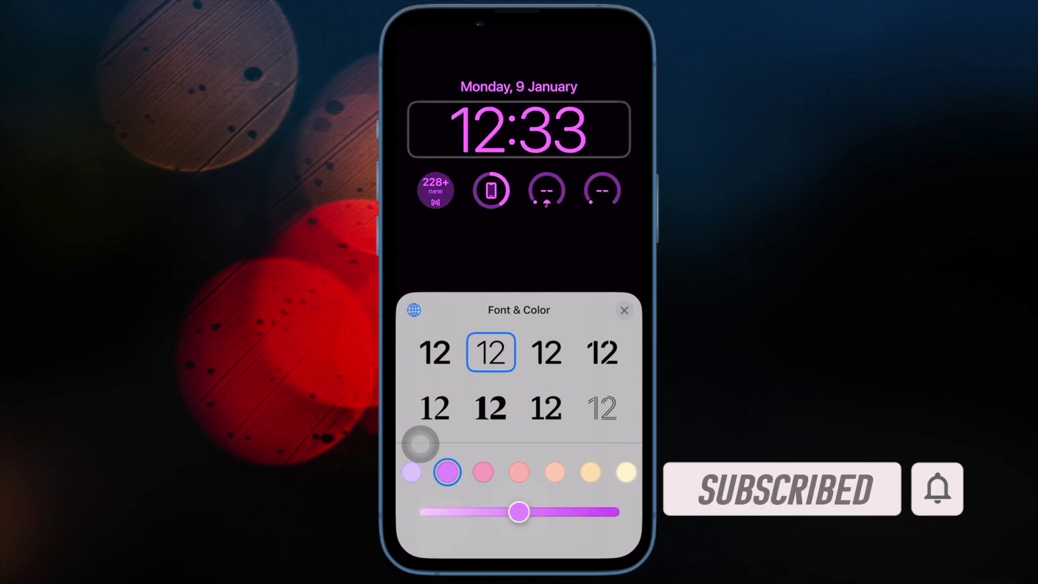
click(546, 353)
click(602, 353)
click(602, 407)
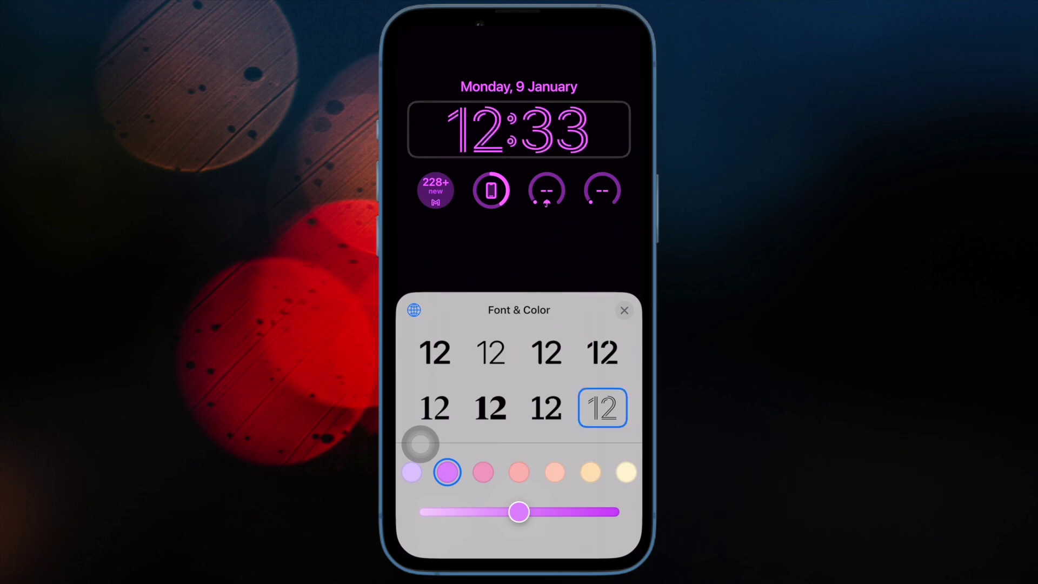
click(624, 310)
- Try adding the Batteries Status widget to the lock-screen widget row
click(519, 191)
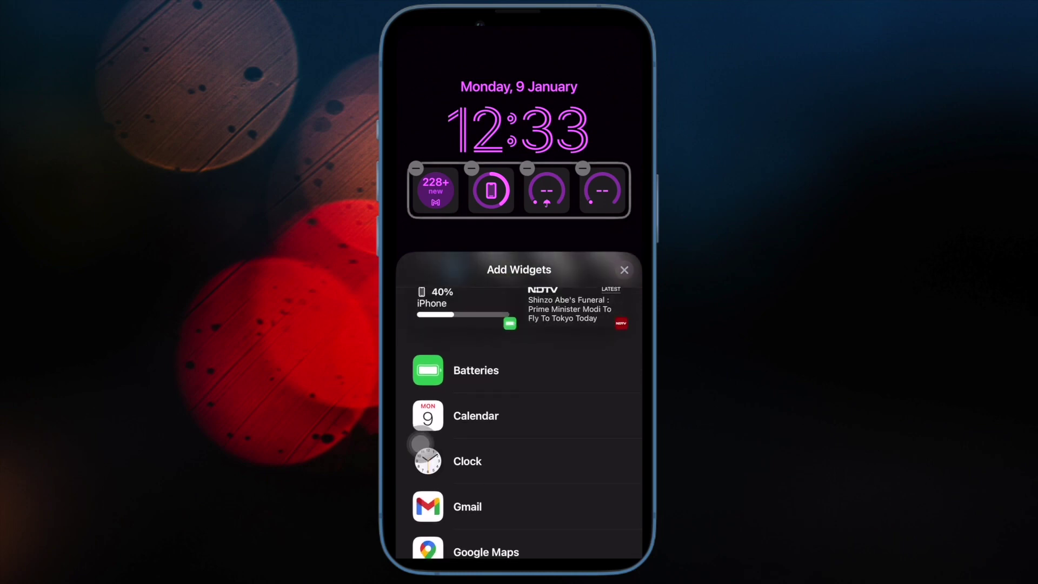
click(477, 368)
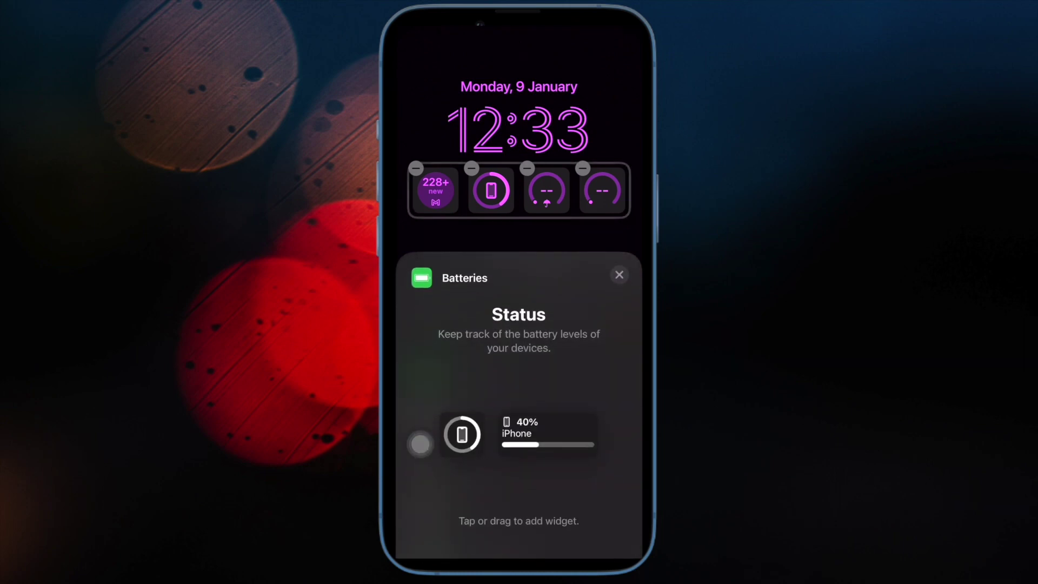
click(420, 443)
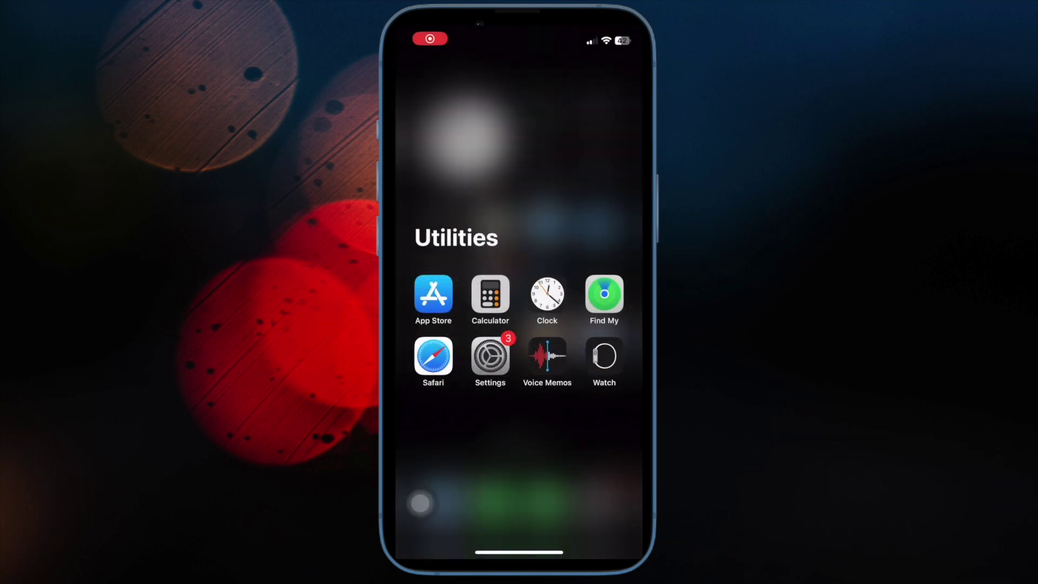
- Go to Settings > Privacy & Security > Local Network
mouse_move(420, 504)
mouse_down()
mouse_move(477, 419)
mouse_move(546, 366)
mouse_move(454, 324)
mouse_move(539, 393)
mouse_up()
click(490, 357)
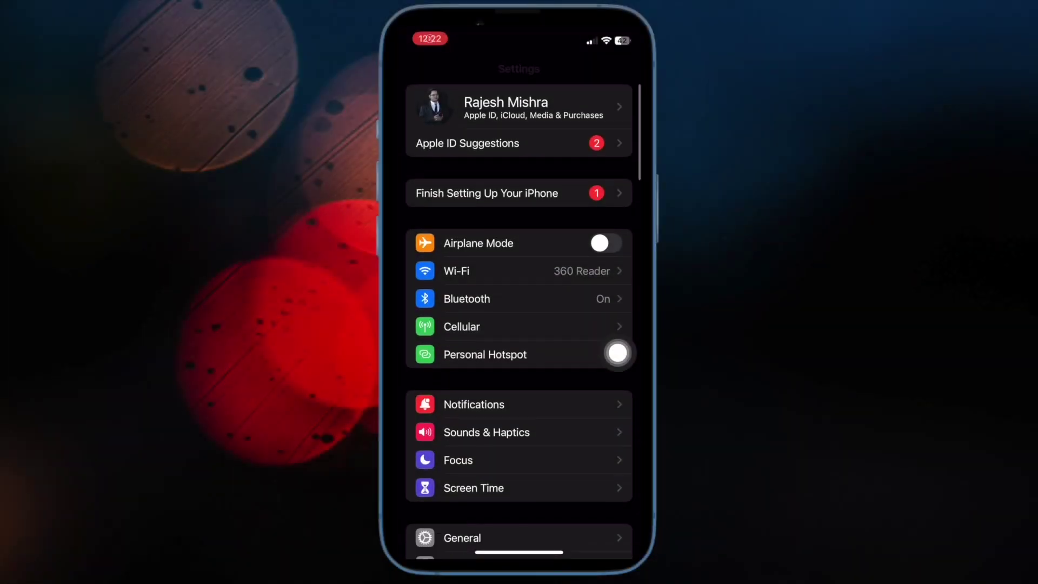
scroll(519, 325, down, 5)
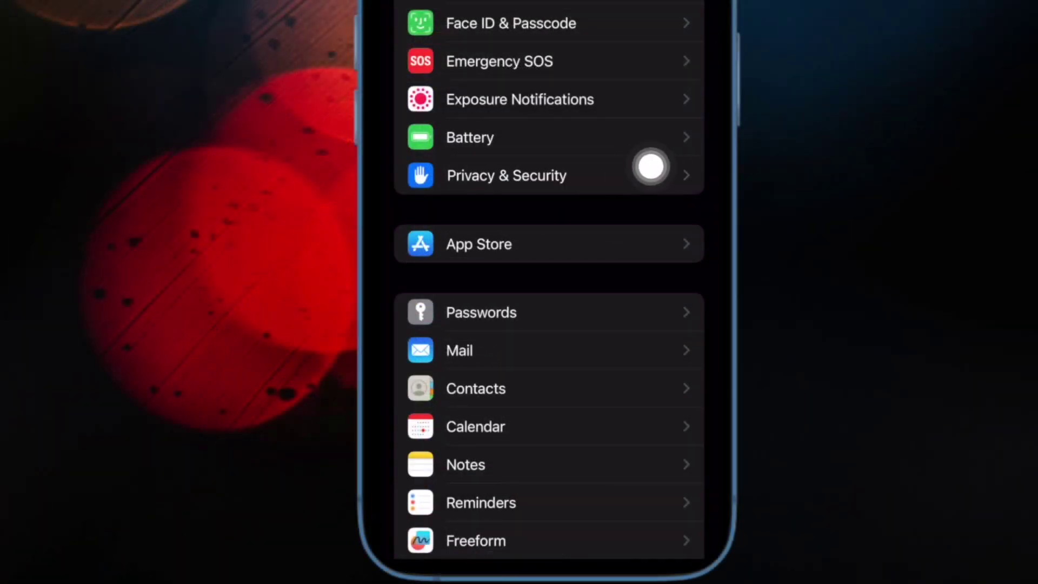
click(614, 173)
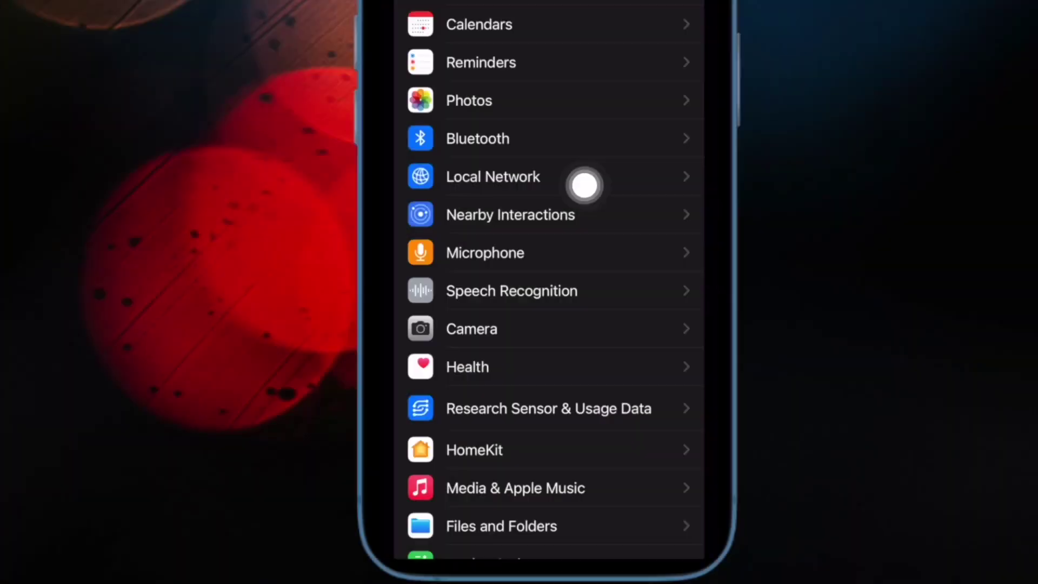
click(511, 179)
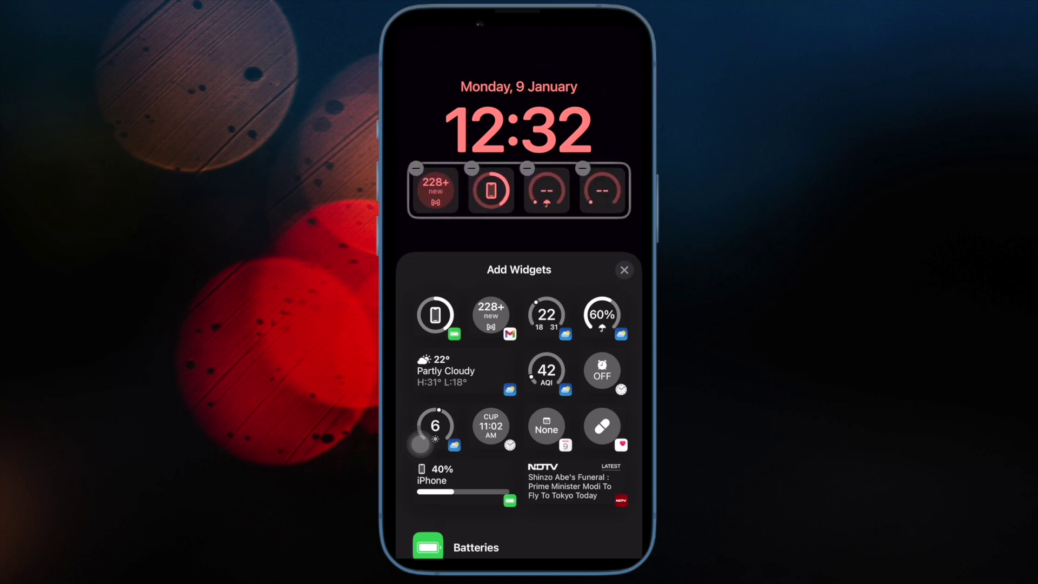
drag(420, 443, 426, 276)
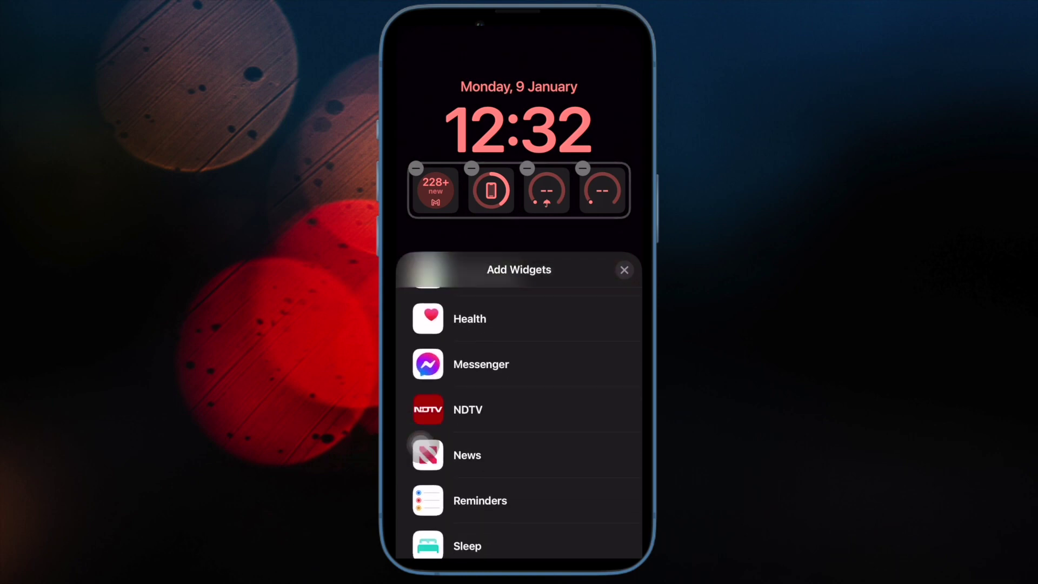